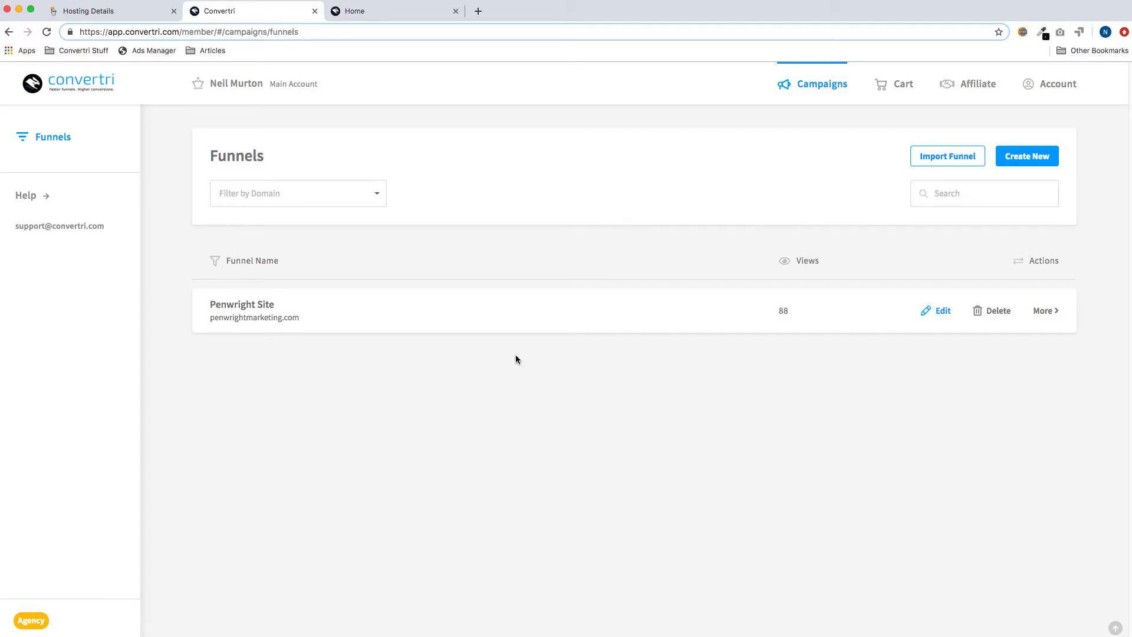
# Look through the penwrightmarketing.com home page and open its blog.
pyautogui.click(385, 16)
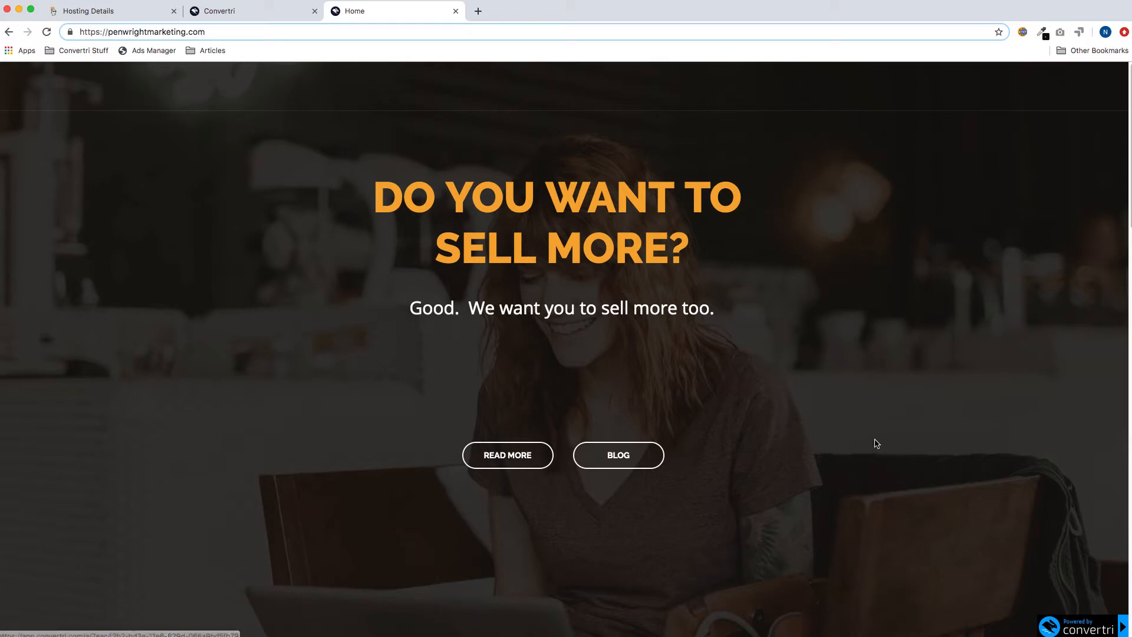
pyautogui.scroll(-20, 877, 444)
pyautogui.scroll(20, 877, 444)
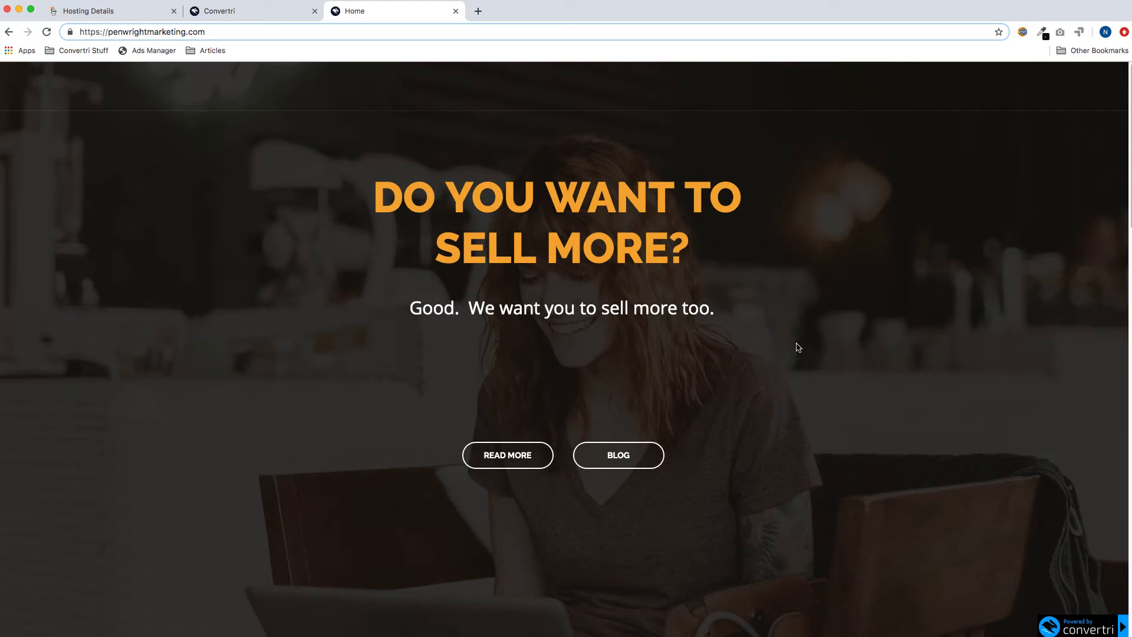
pyautogui.click(628, 461)
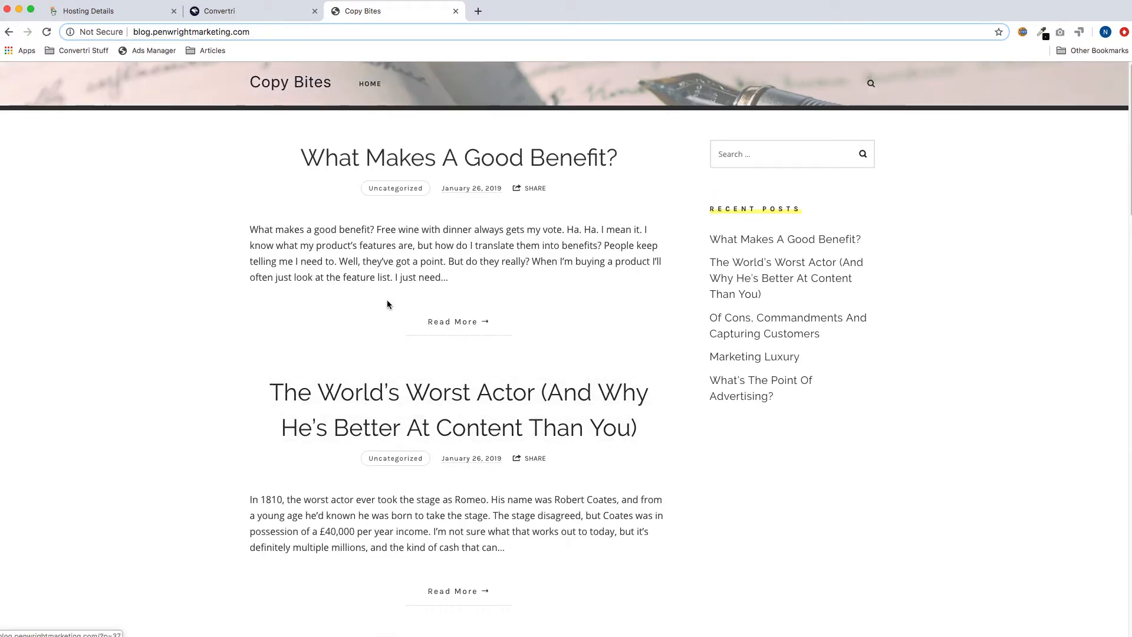
pyautogui.scroll(-1, 464, 248)
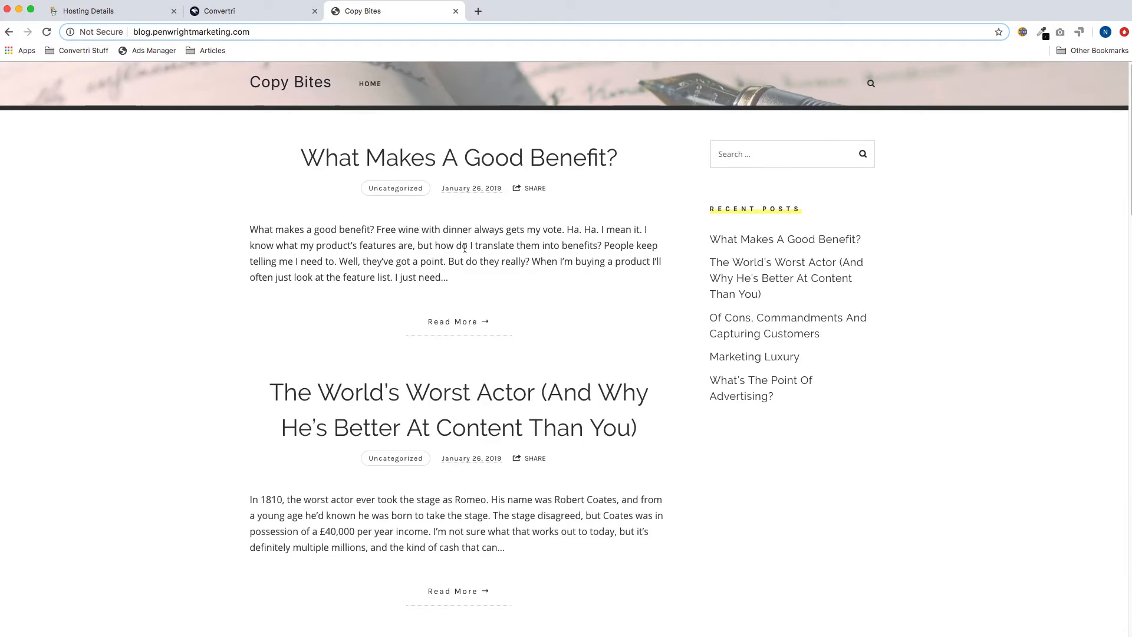
# Open the blog post "What Makes A Good Benefit?", look through it, and return to the post list.
pyautogui.click(504, 158)
pyautogui.scroll(-10, 452, 330)
pyautogui.scroll(10, 452, 330)
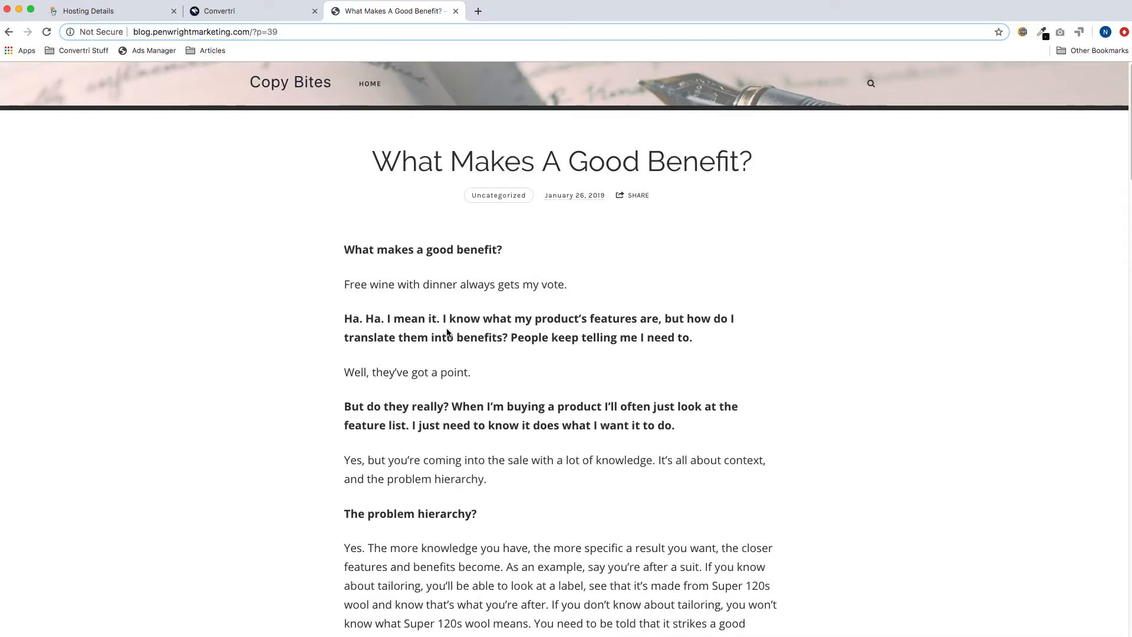
pyautogui.click(9, 32)
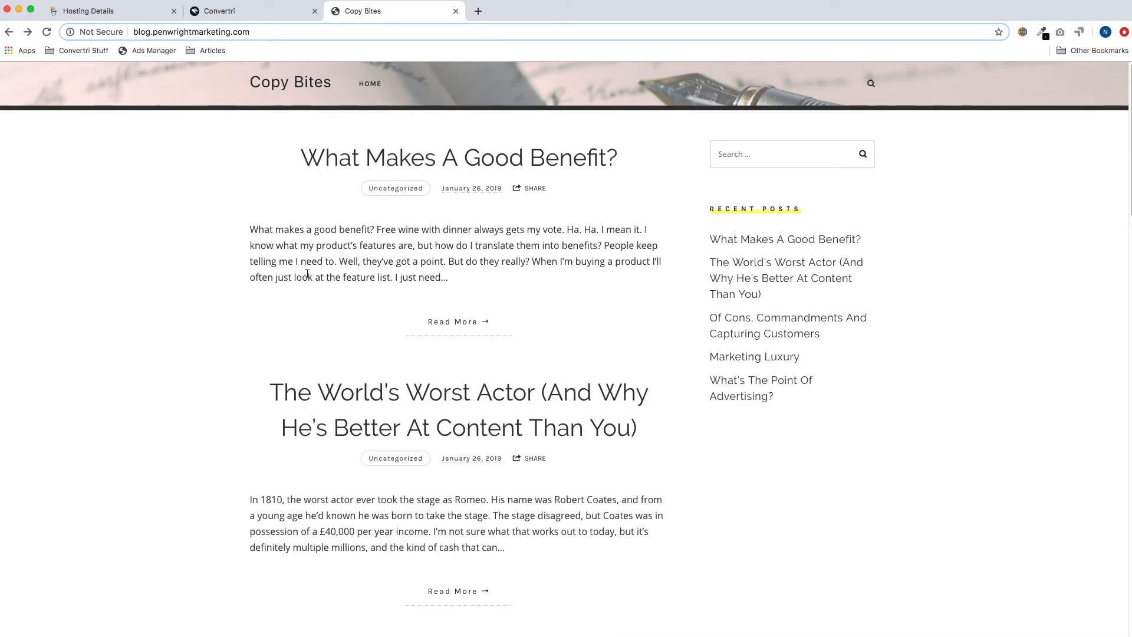
# Switch to the GoDaddy hosting account and open its list of hosted domains.
pyautogui.click(221, 14)
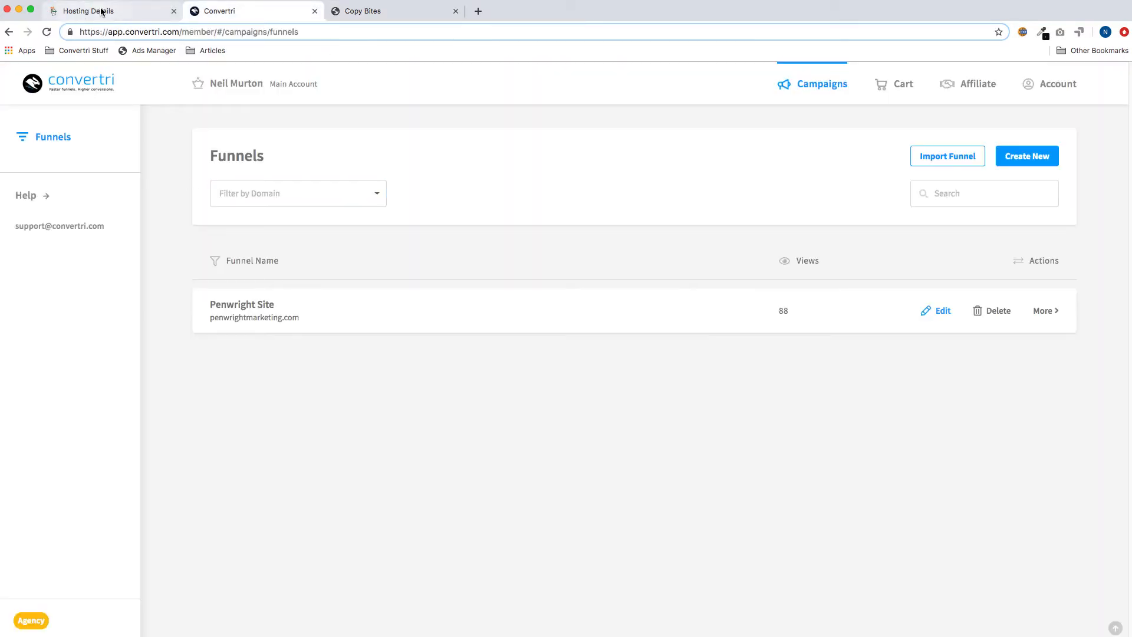
pyautogui.click(122, 13)
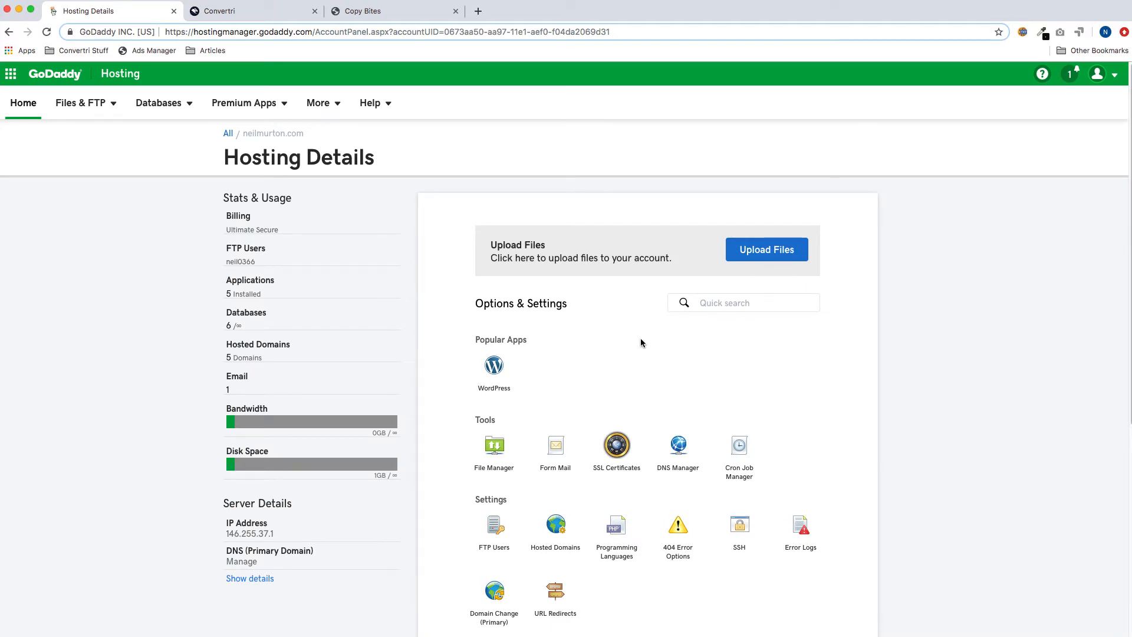
pyautogui.click(279, 352)
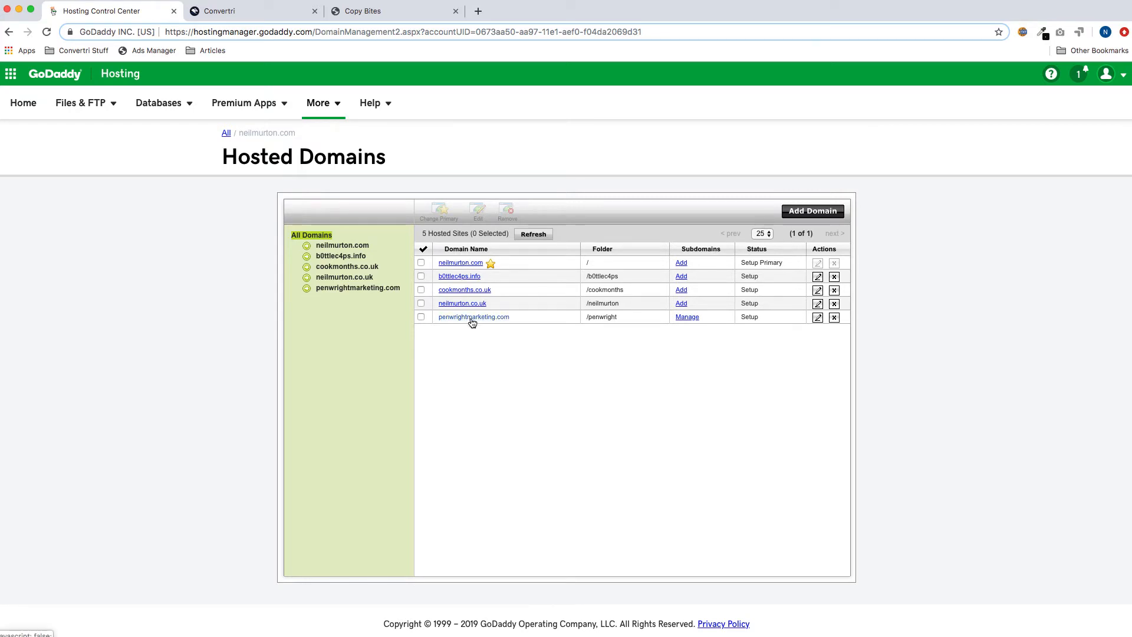
# Fill in a new hosted domain as penwrightmarketing.com with the folder /penwright, and close the form without adding it.
pyautogui.click(814, 210)
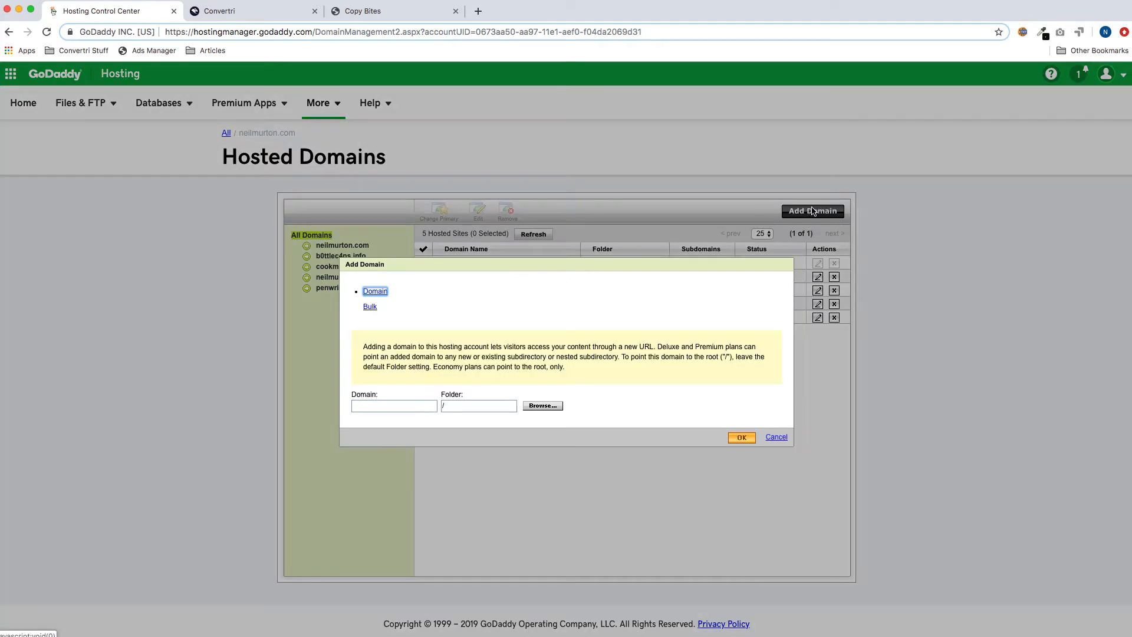
pyautogui.click(369, 408)
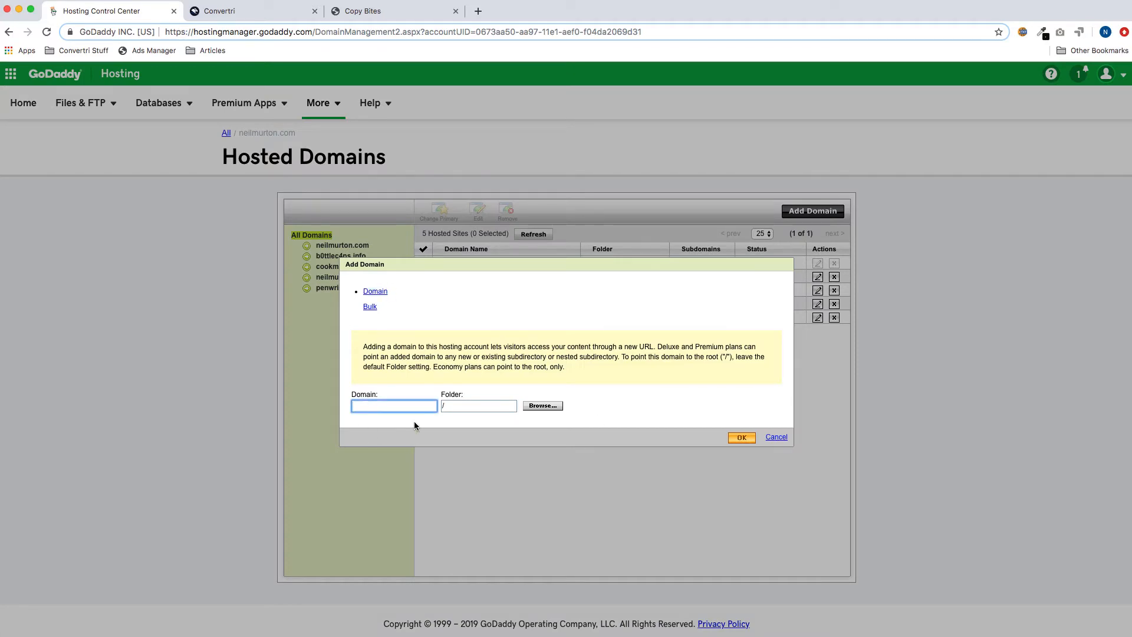
pyautogui.write('penwrightmarketing.com')
pyautogui.click(460, 402)
pyautogui.write('penwright')
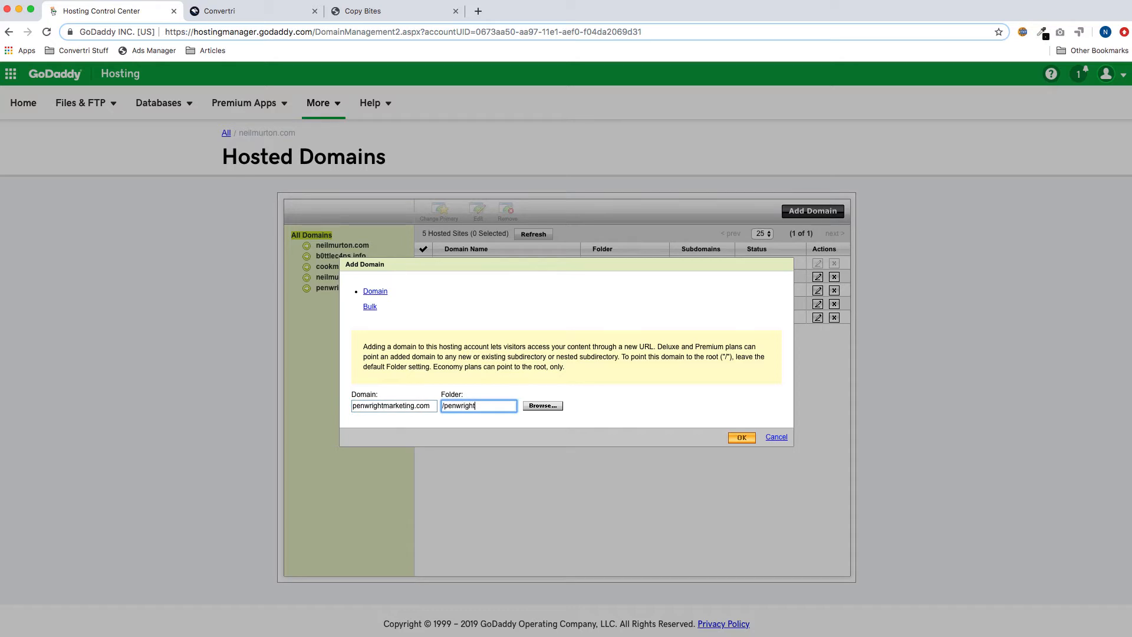
pyautogui.click(464, 427)
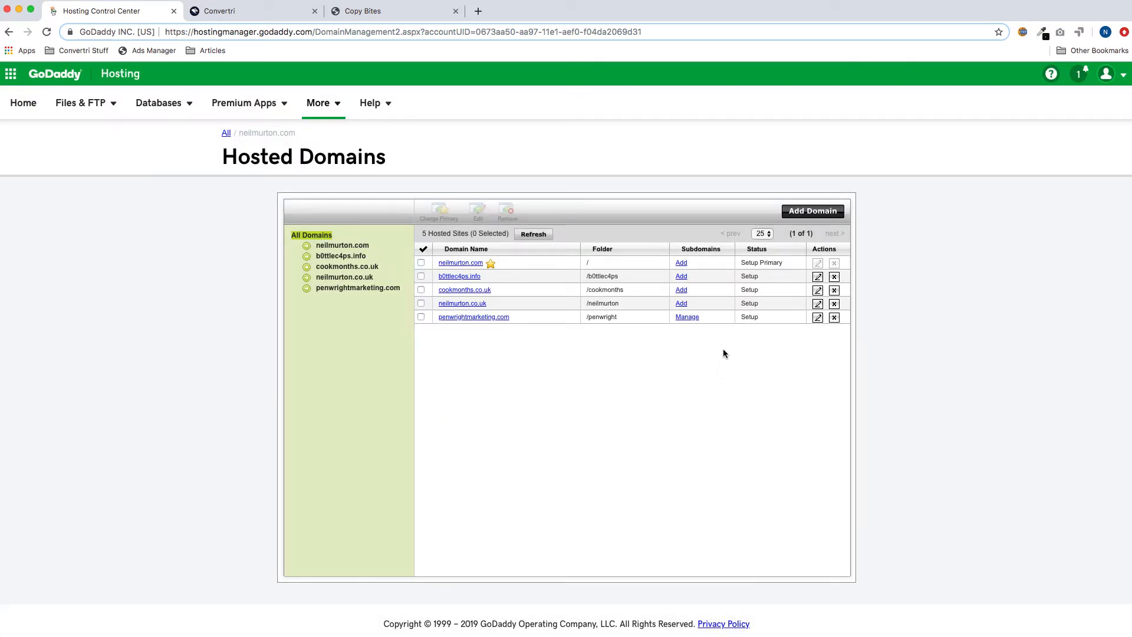
# Fill in a new subdomain blog for penwrightmarketing.com with the option to create or select a folder, and cancel without adding it.
pyautogui.click(690, 318)
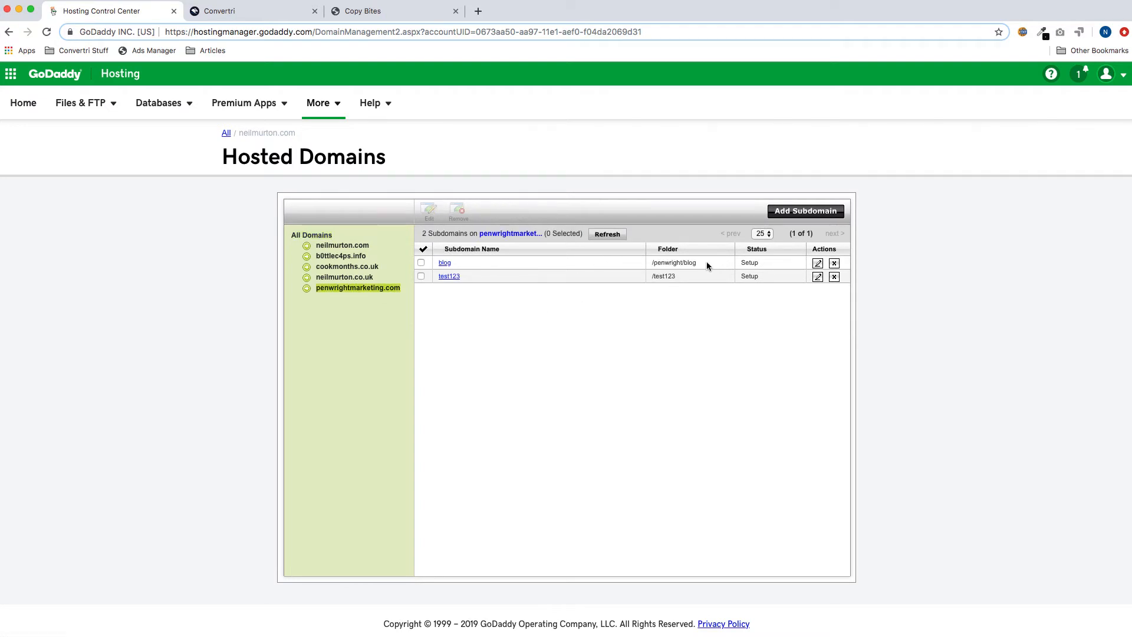
pyautogui.click(806, 211)
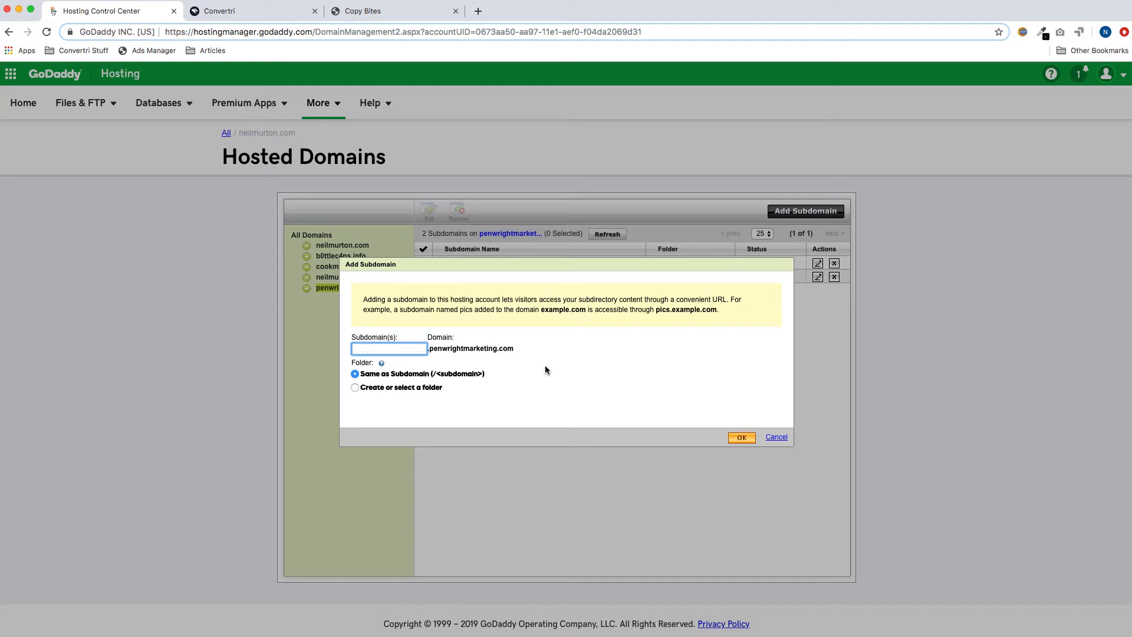
pyautogui.write('blog')
pyautogui.click(546, 394)
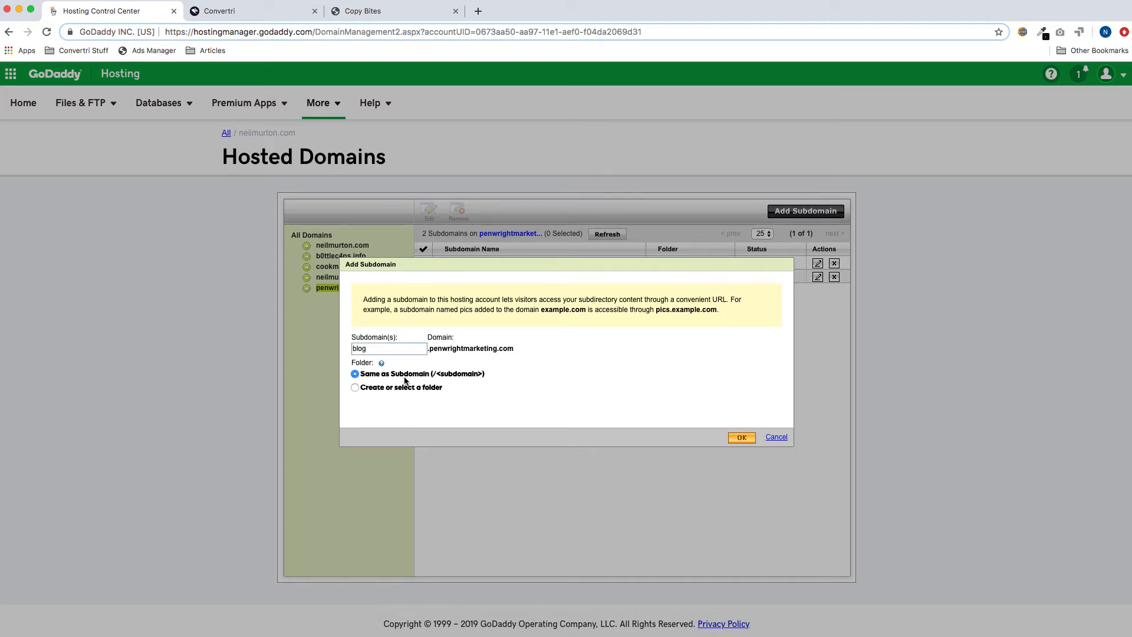
pyautogui.click(373, 389)
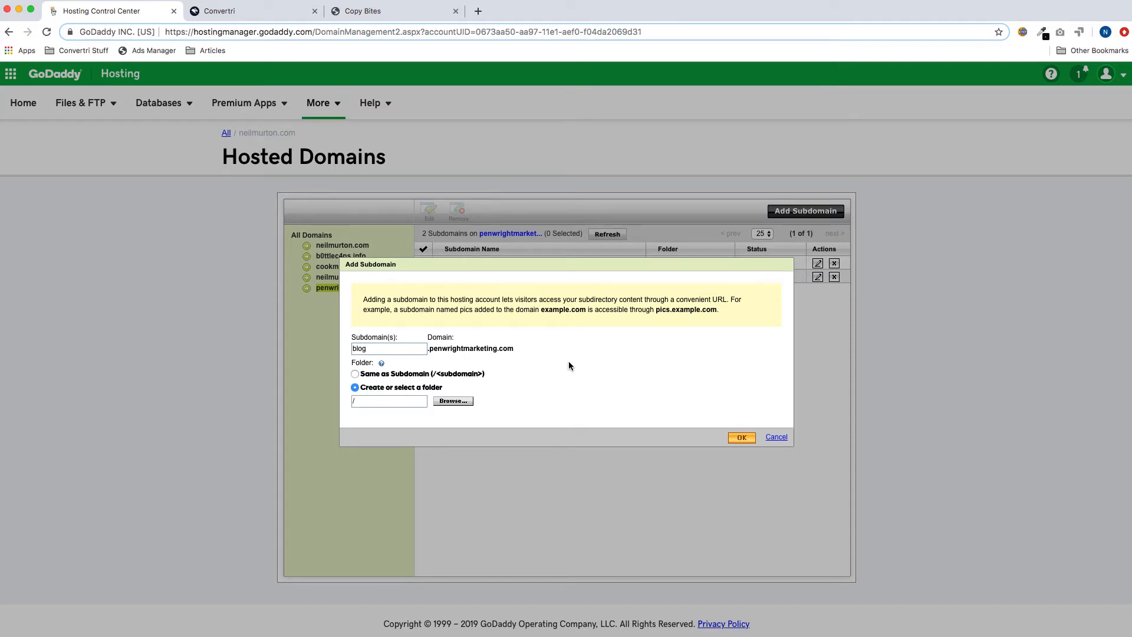
pyautogui.click(777, 437)
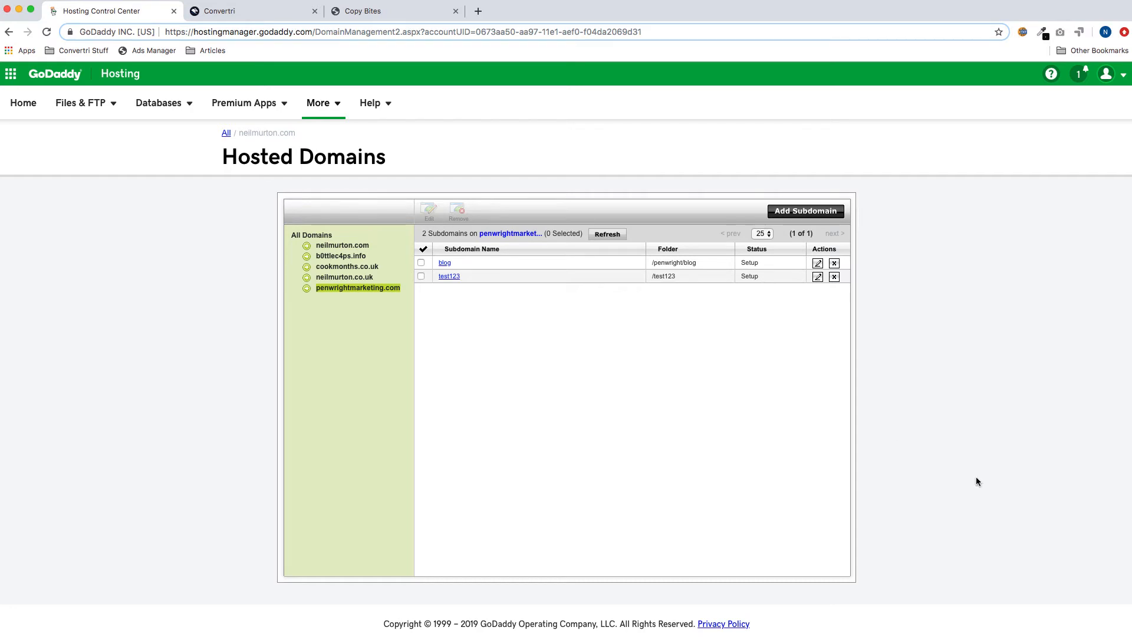
pyautogui.click(892, 379)
# Return to the hosting home page, open the WordPress application and start its installation.
pyautogui.click(23, 103)
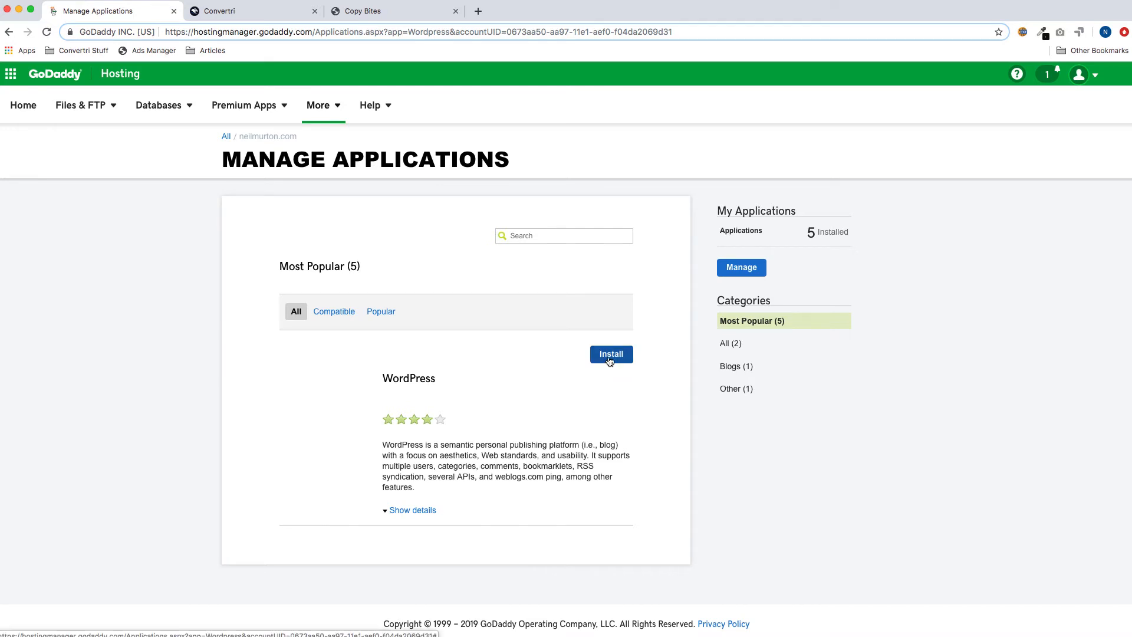
pyautogui.click(608, 355)
# Switch to Convertri and open the DNS records of penwrightmarketing.com in the account's domains.
pyautogui.click(239, 10)
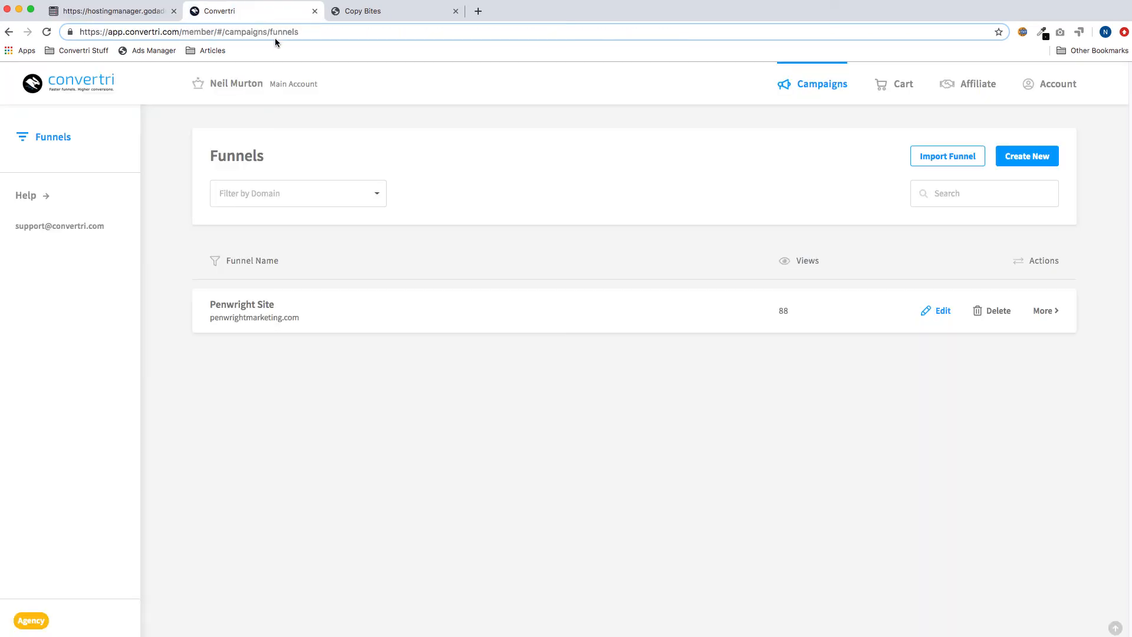
pyautogui.click(1049, 84)
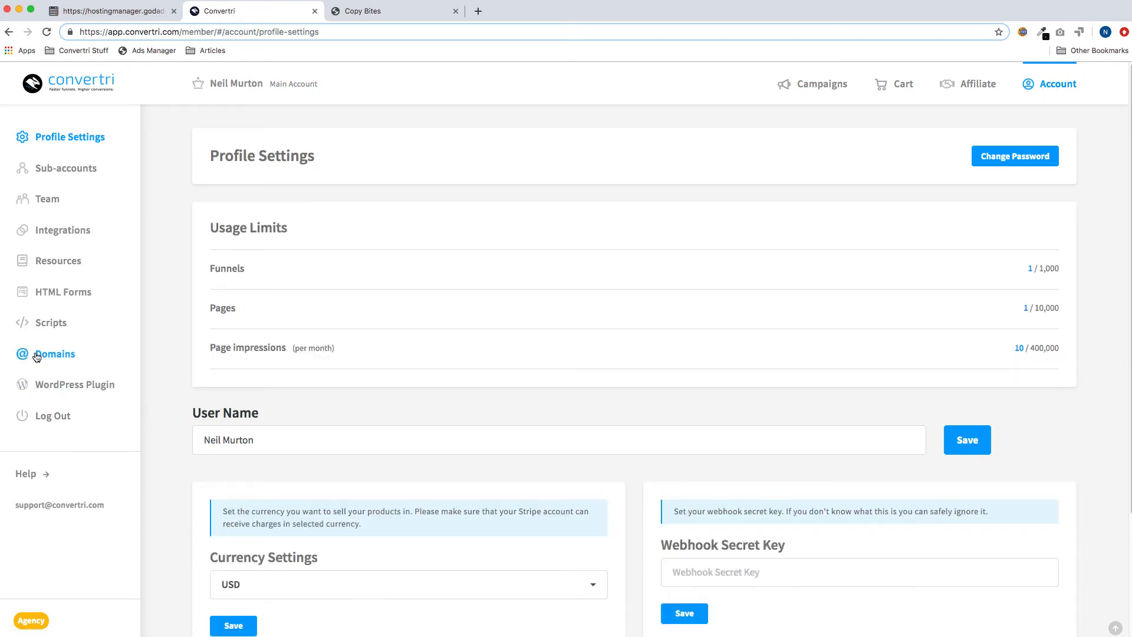
pyautogui.click(55, 354)
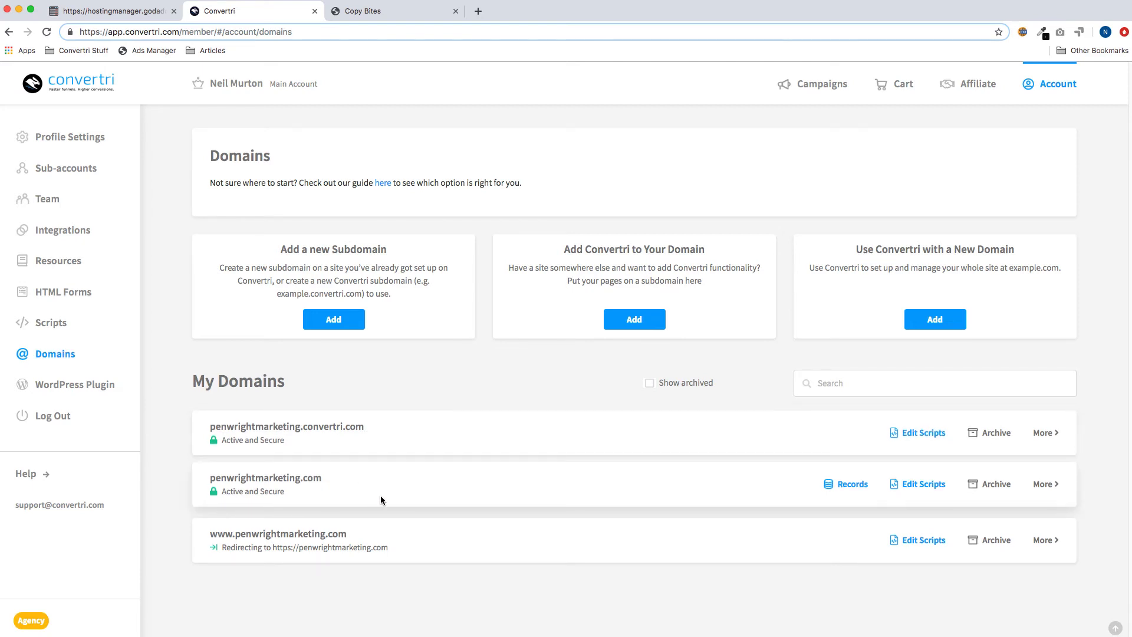
pyautogui.click(856, 488)
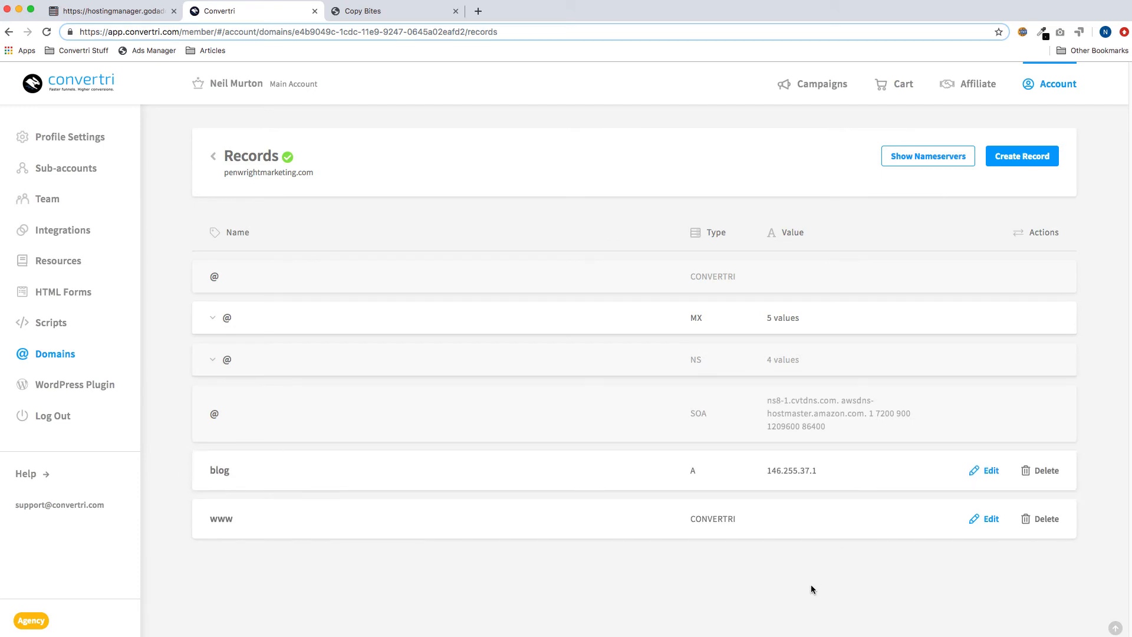
# Start a new DNS record for penwrightmarketing.com with the name blog and the type A.
pyautogui.click(1012, 164)
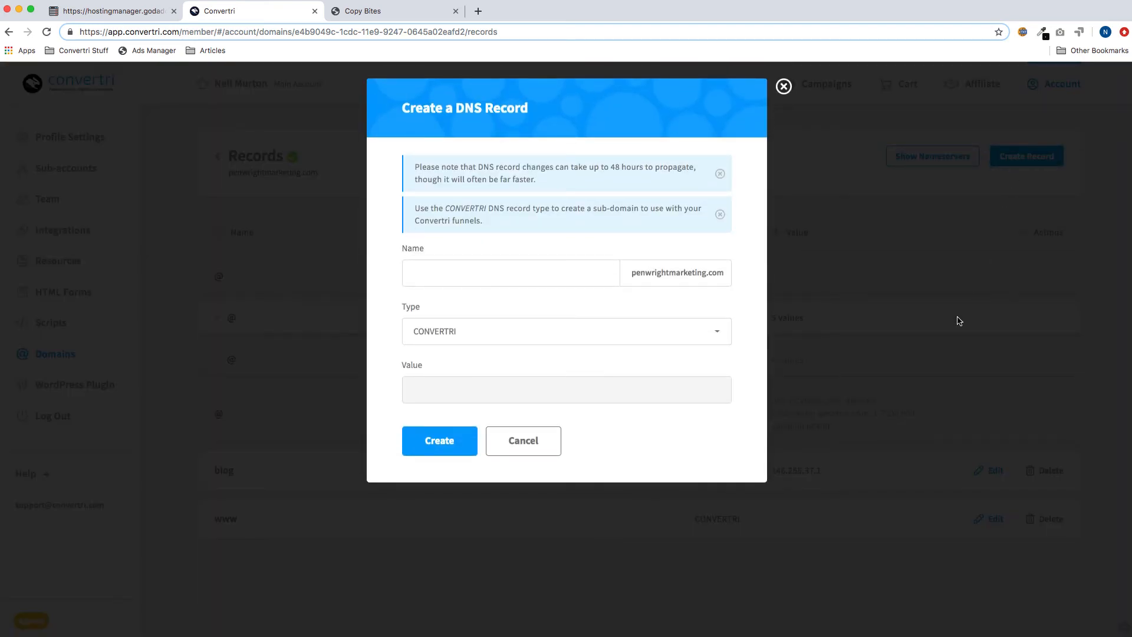
pyautogui.click(564, 272)
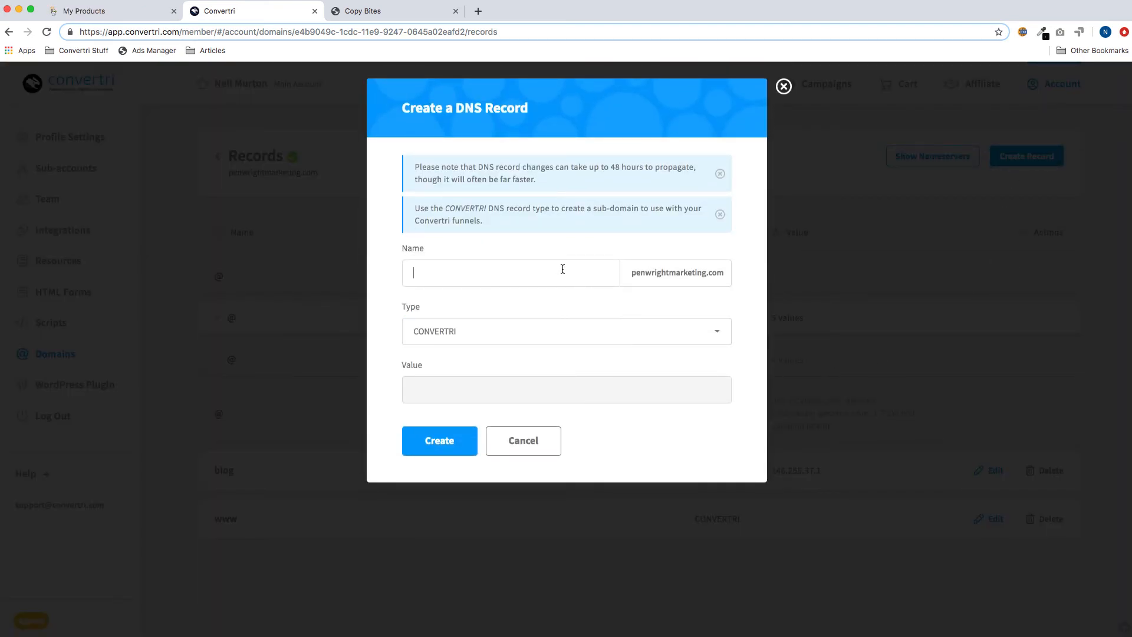
pyautogui.write('blog')
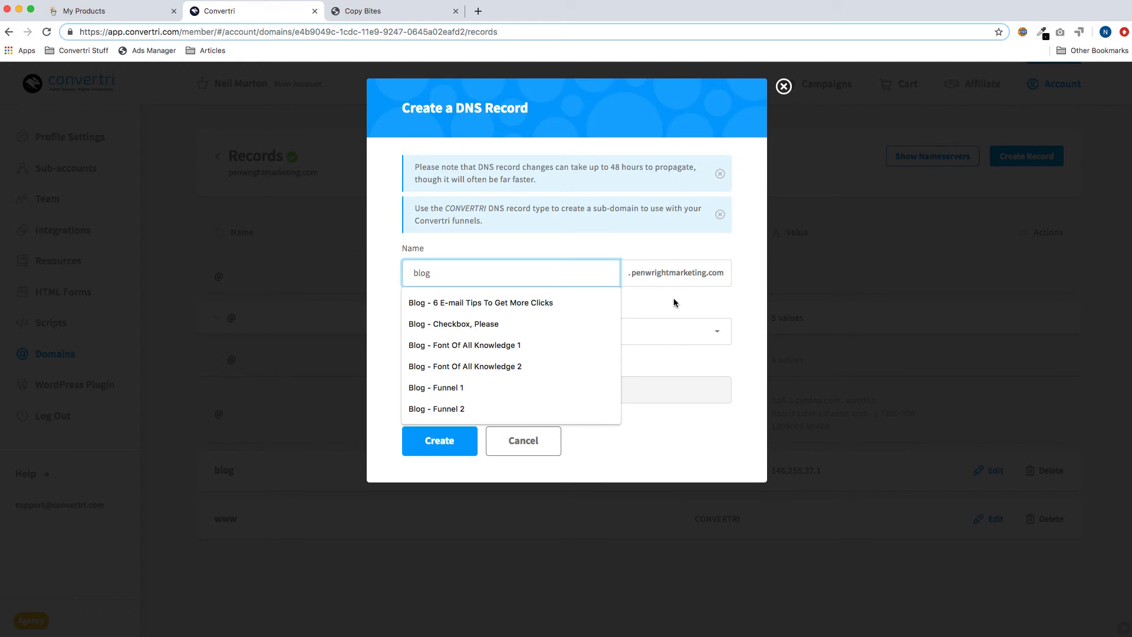
pyautogui.click(675, 302)
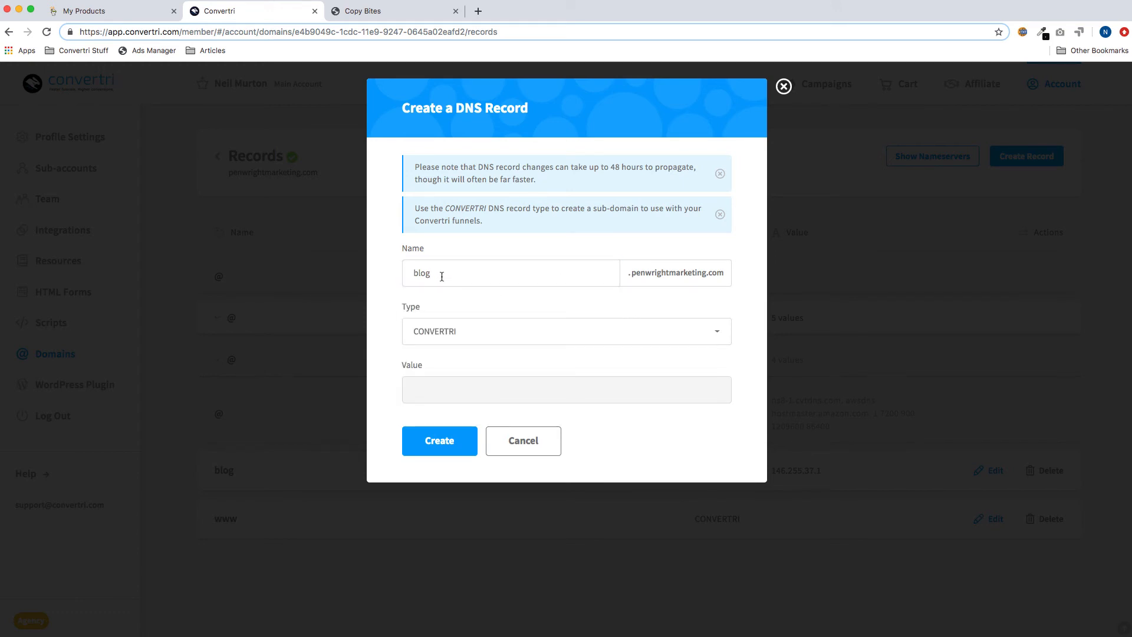
pyautogui.click(715, 332)
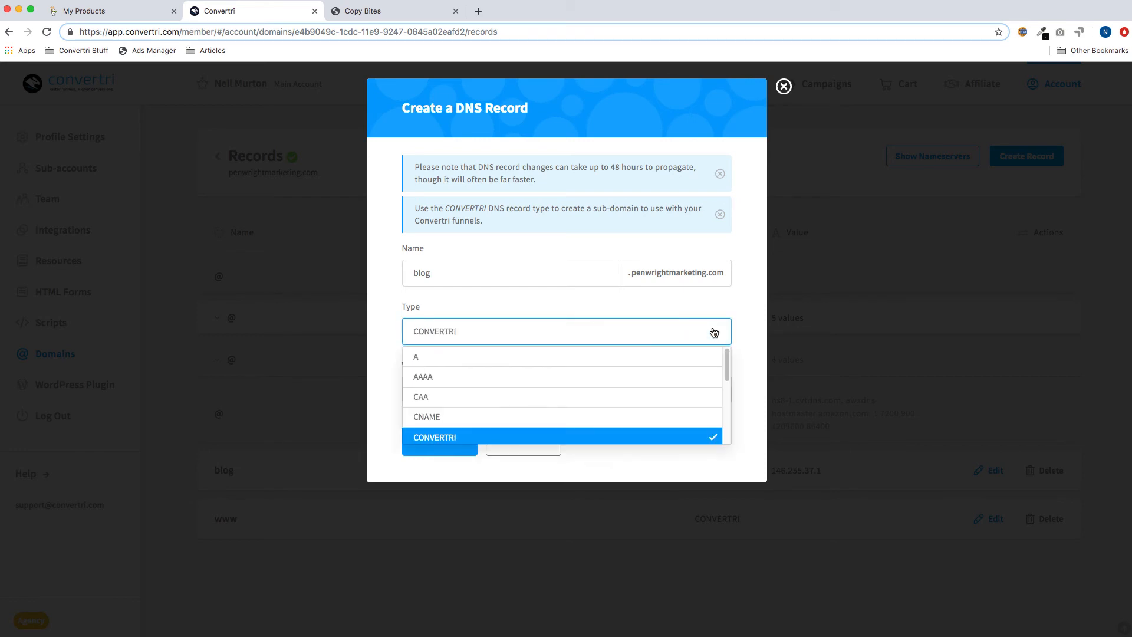
pyautogui.click(637, 356)
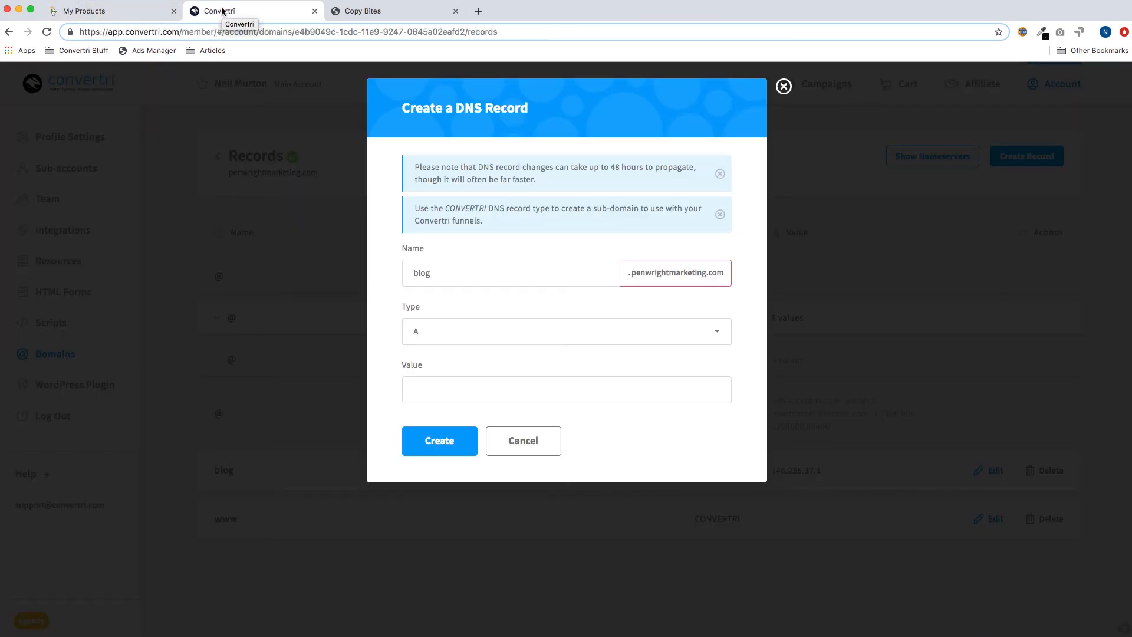
# Enter 146.255.37.1 as the A record's value and cancel the form without creating the record.
pyautogui.click(425, 379)
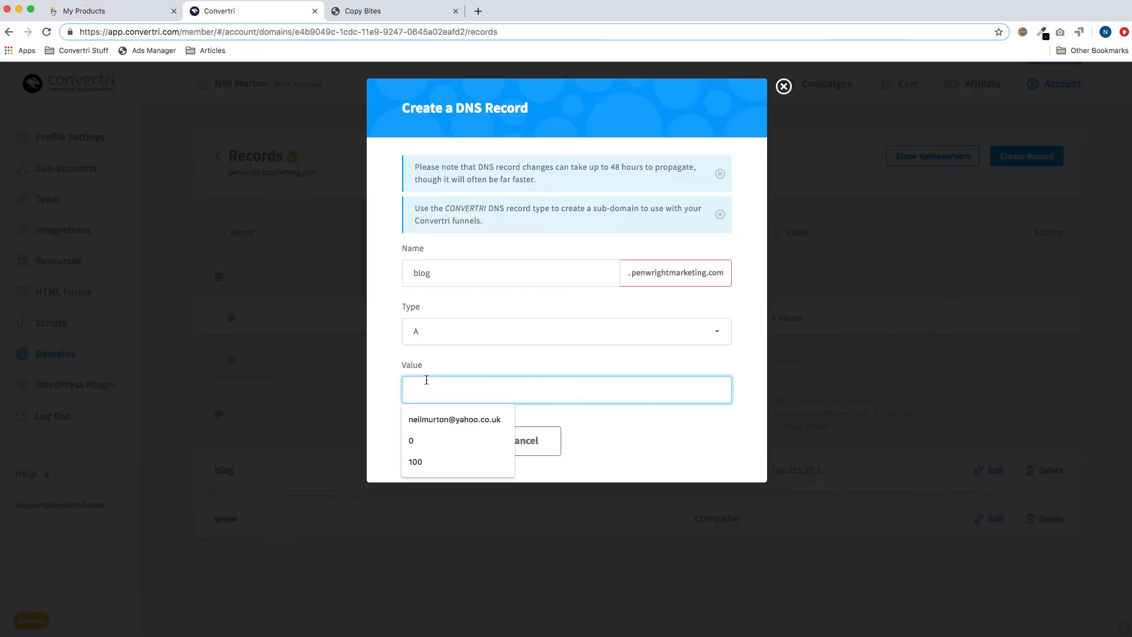
pyautogui.write('146.255.')
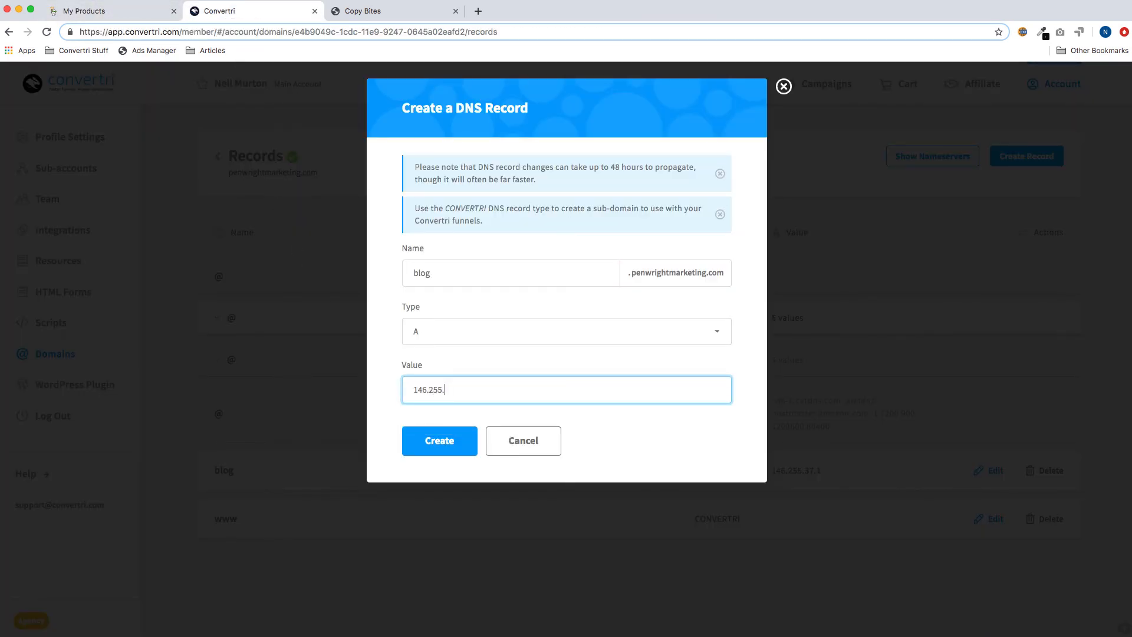
pyautogui.write('37.1')
pyautogui.click(640, 433)
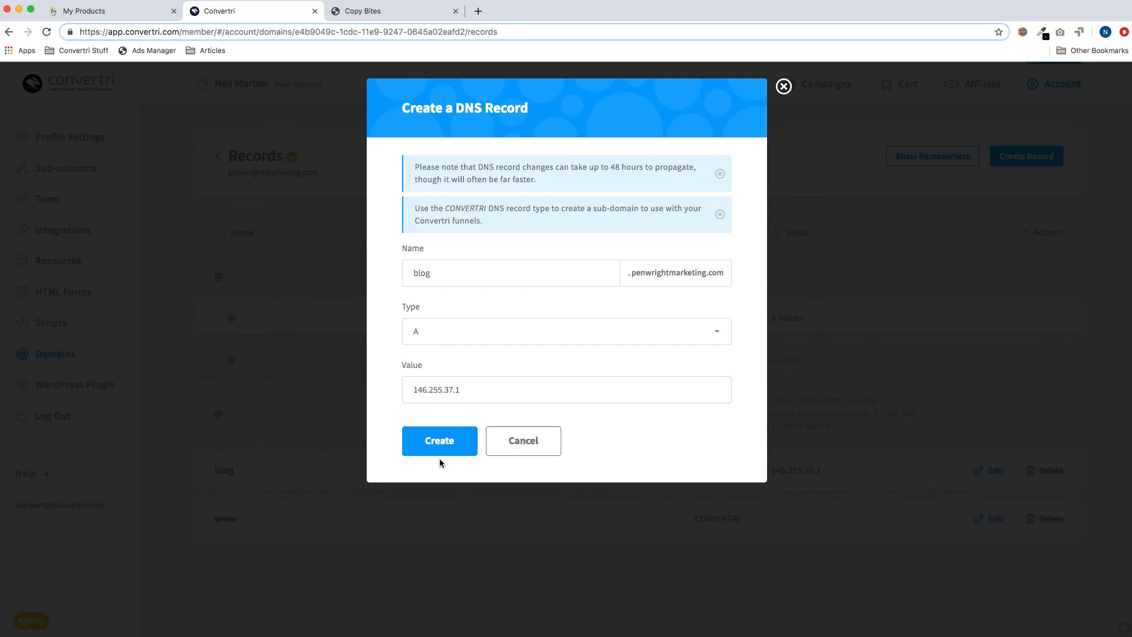
pyautogui.click(529, 454)
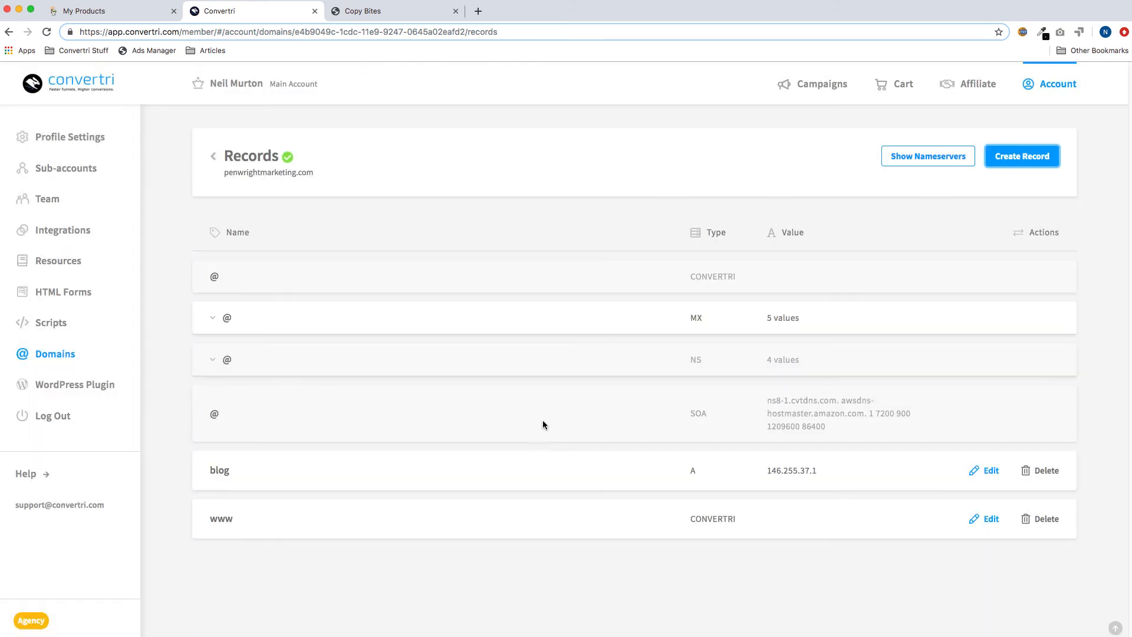
# Open the existing blog A record to view its settings and close it without changes.
pyautogui.click(983, 471)
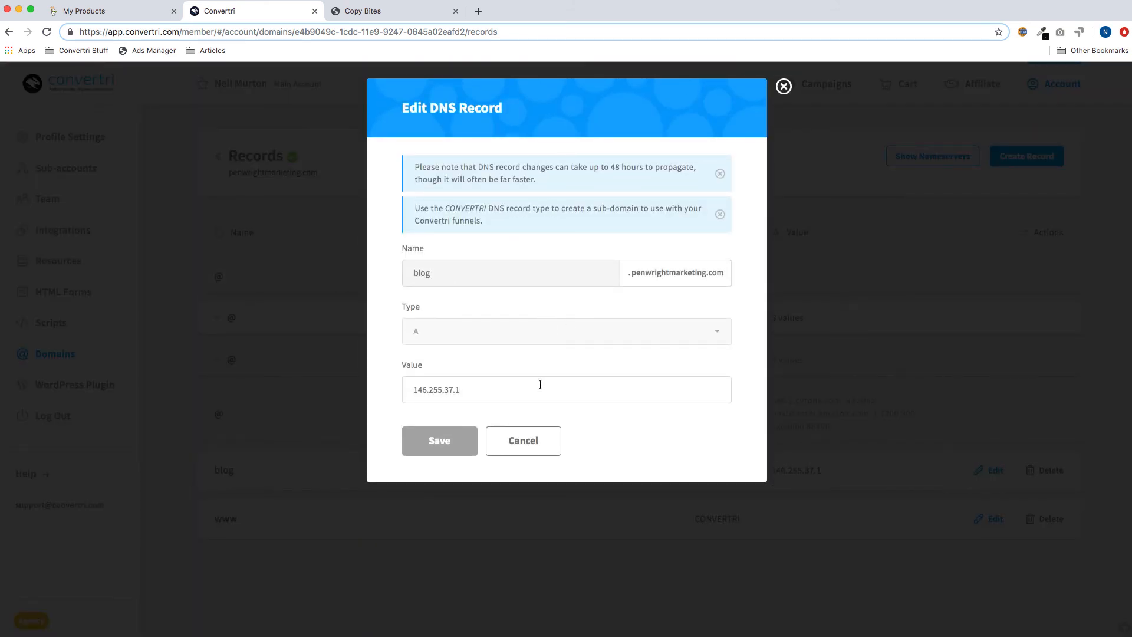
pyautogui.click(537, 432)
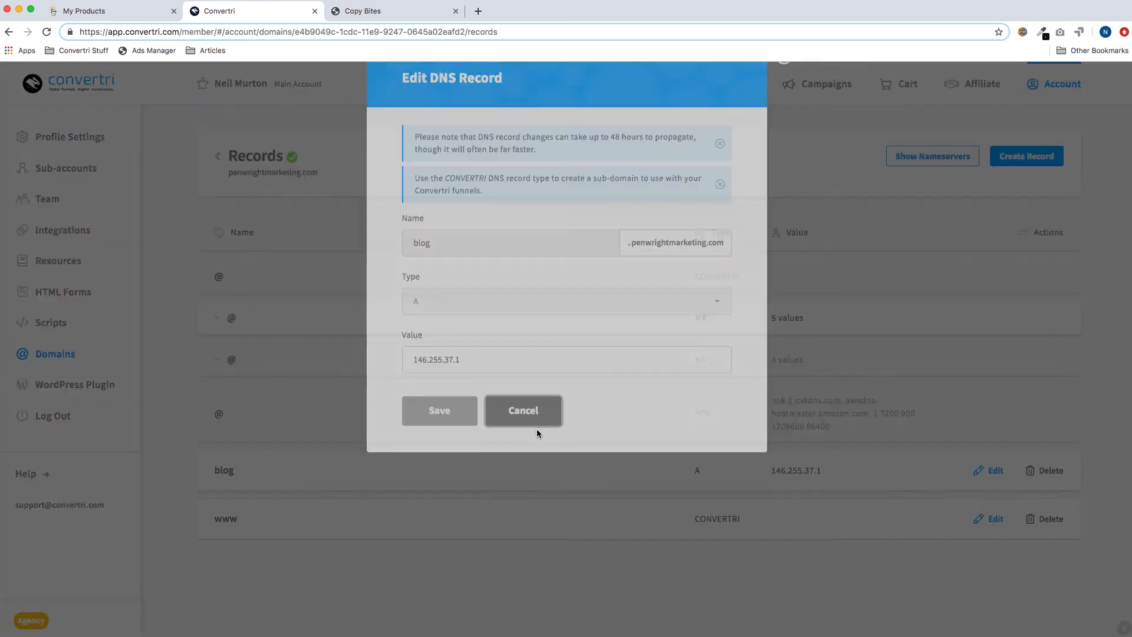